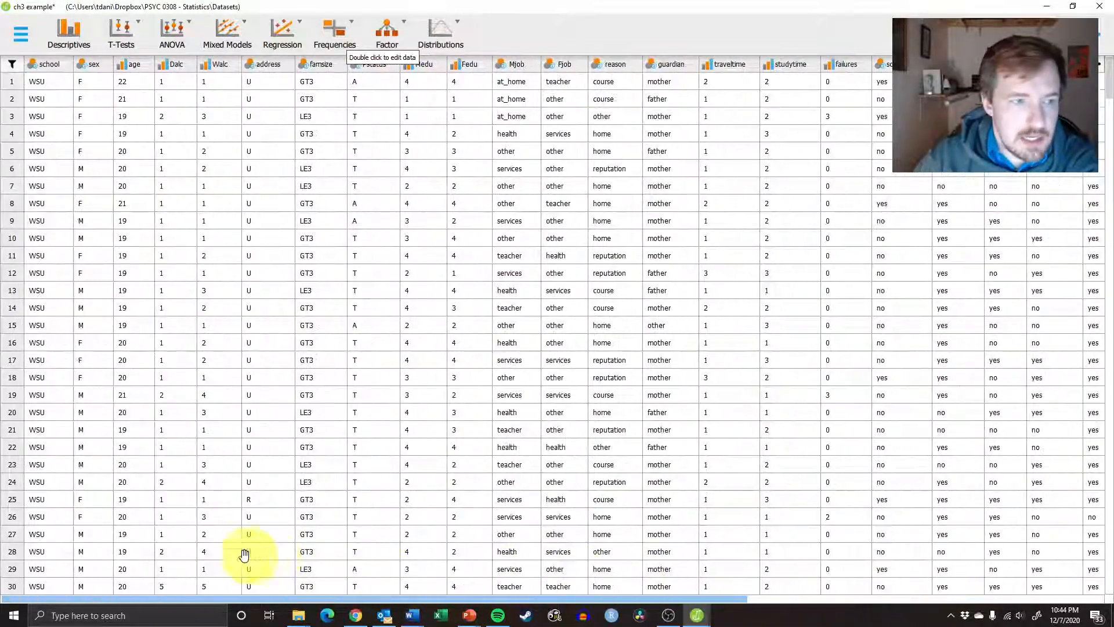
Look over the dataset and create a classical linear regression analysis
mouse_move(1109, 75)
left_mouse_down()
mouse_move(1101, 624)
mouse_move(1101, 78)
left_mouse_up()
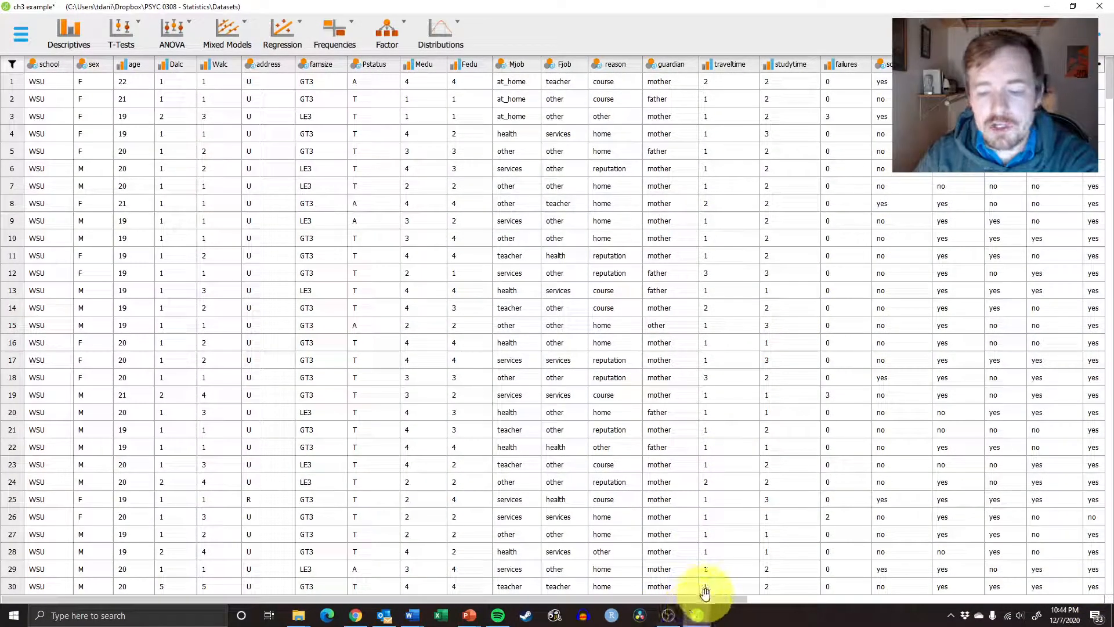
left_click_drag(709, 597, 635, 597)
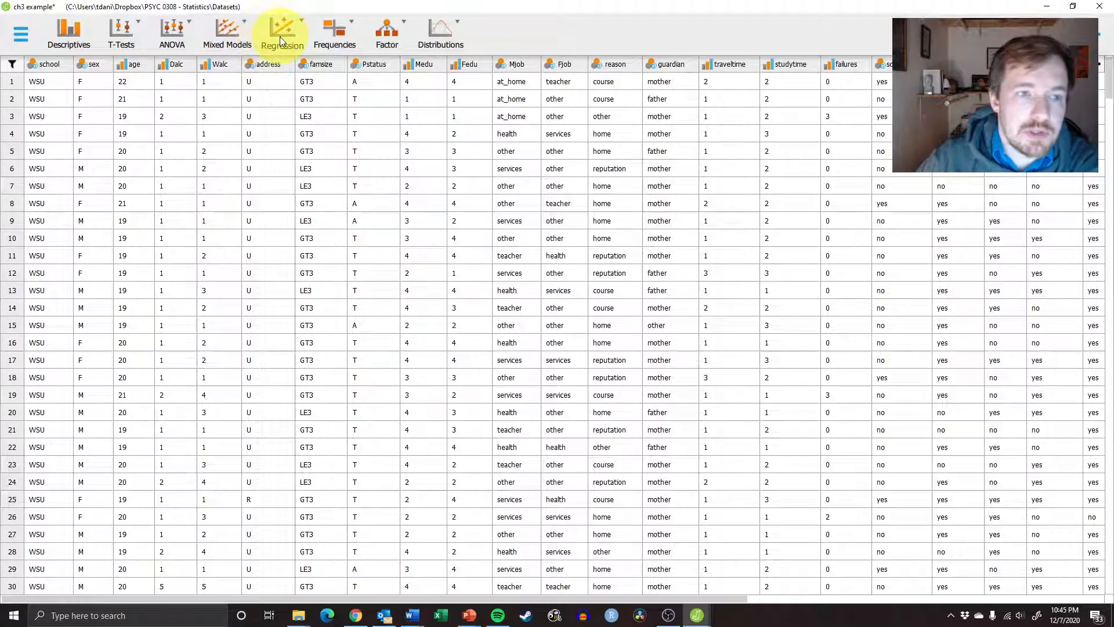
left_click(295, 21)
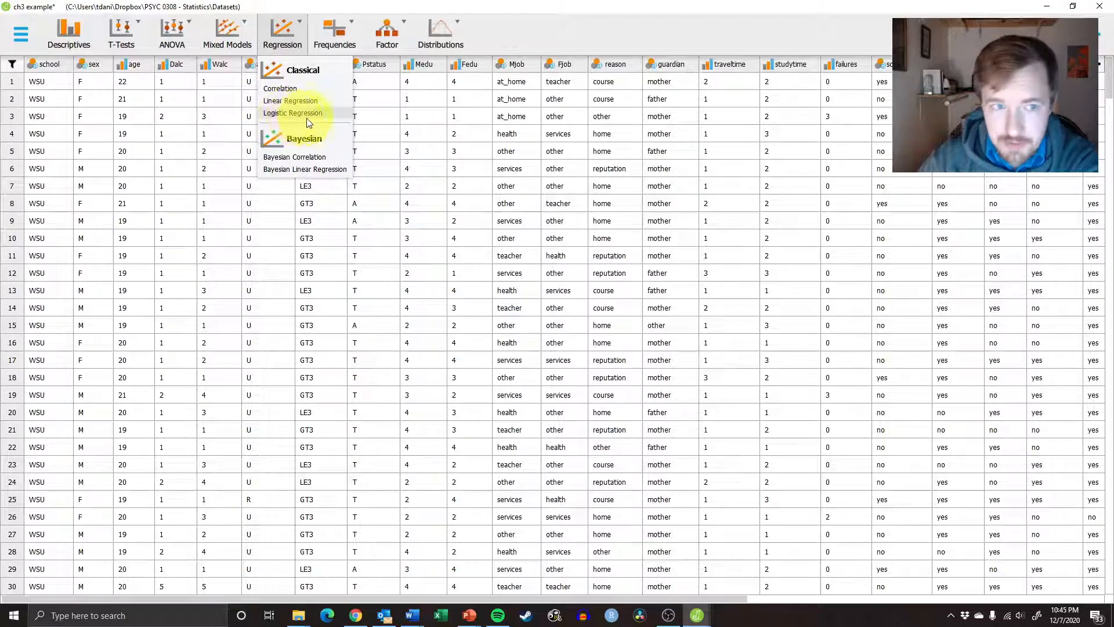
left_click(274, 101)
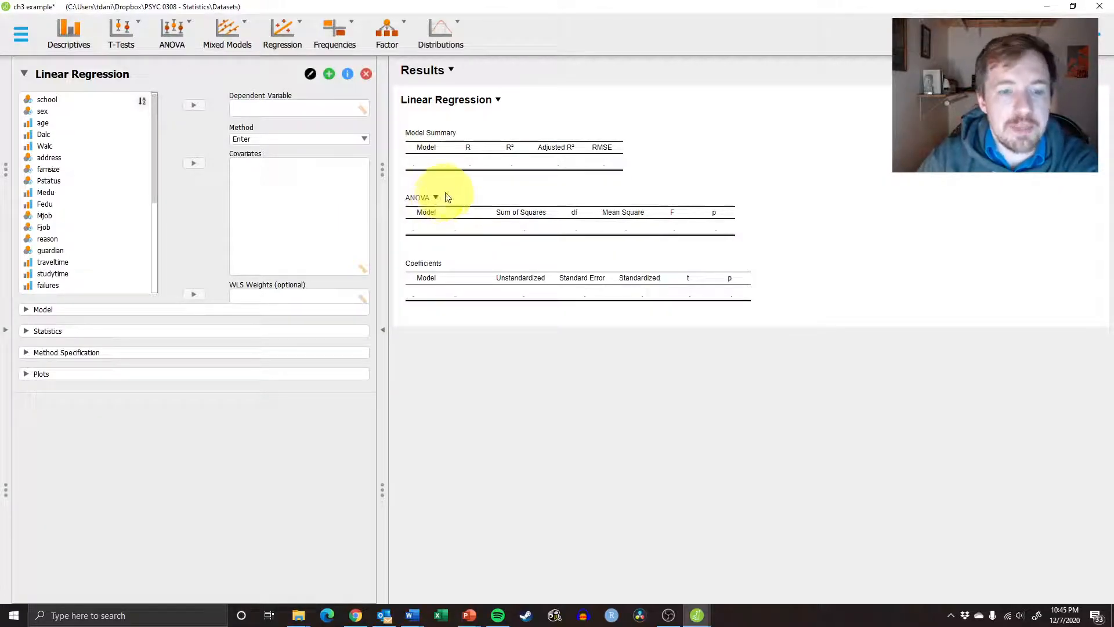
Check the last columns of the dataset and create another classical linear regression analysis
left_click(4, 343)
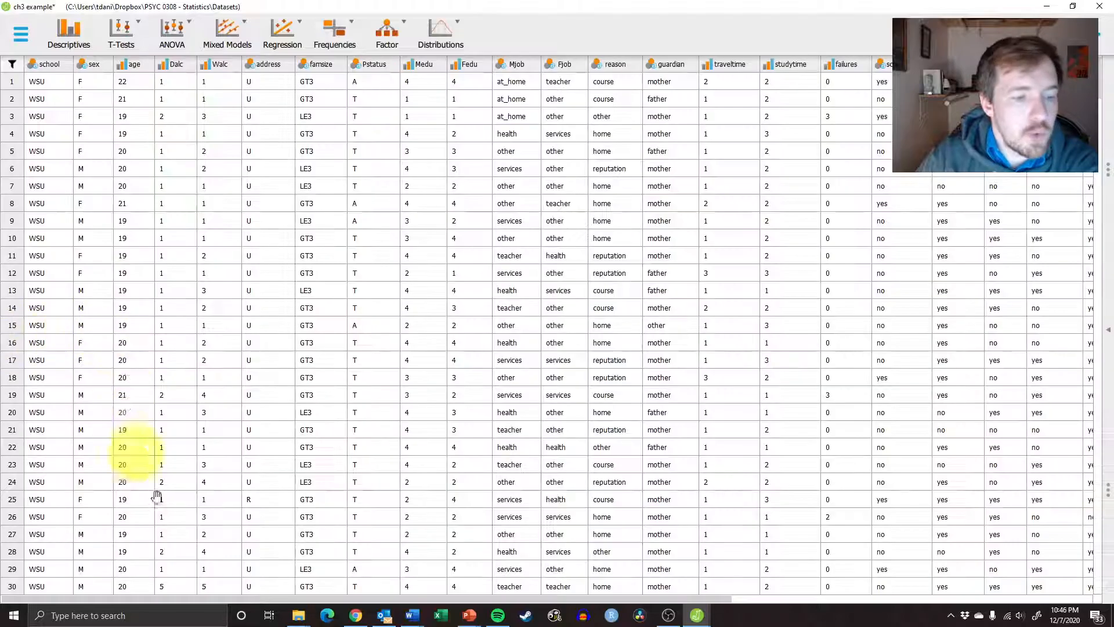
left_click_drag(397, 599, 992, 561)
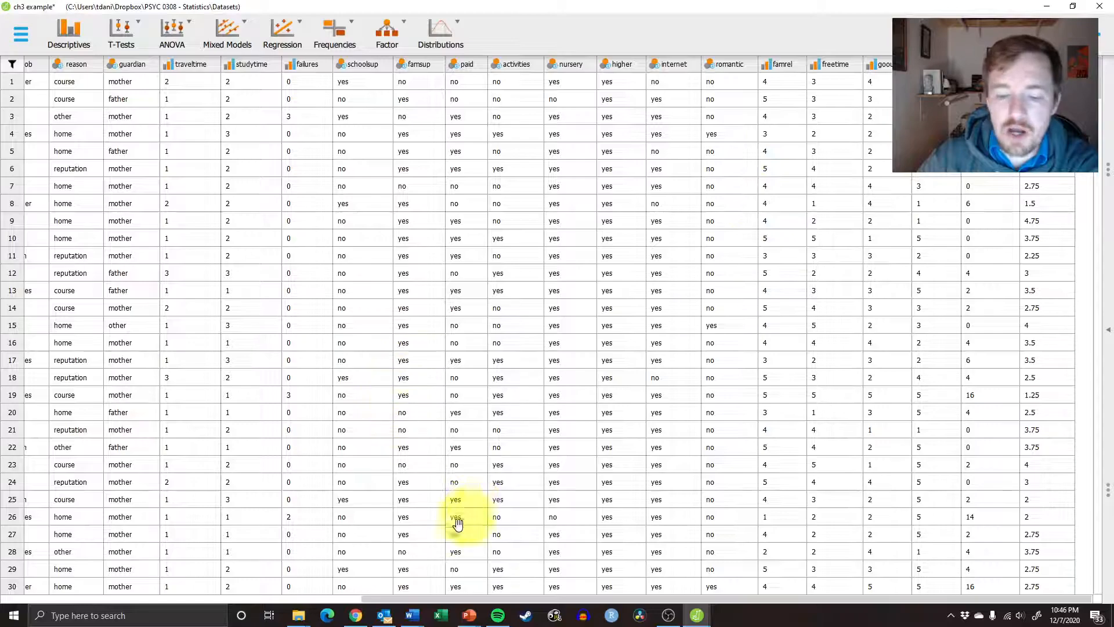
left_click(298, 41)
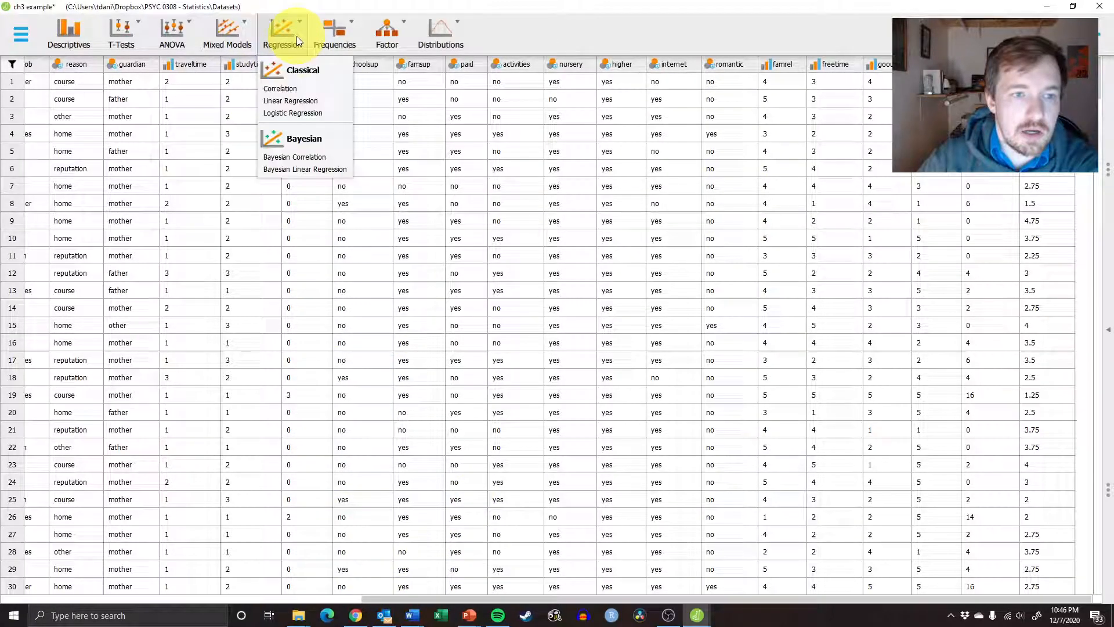
left_click(293, 99)
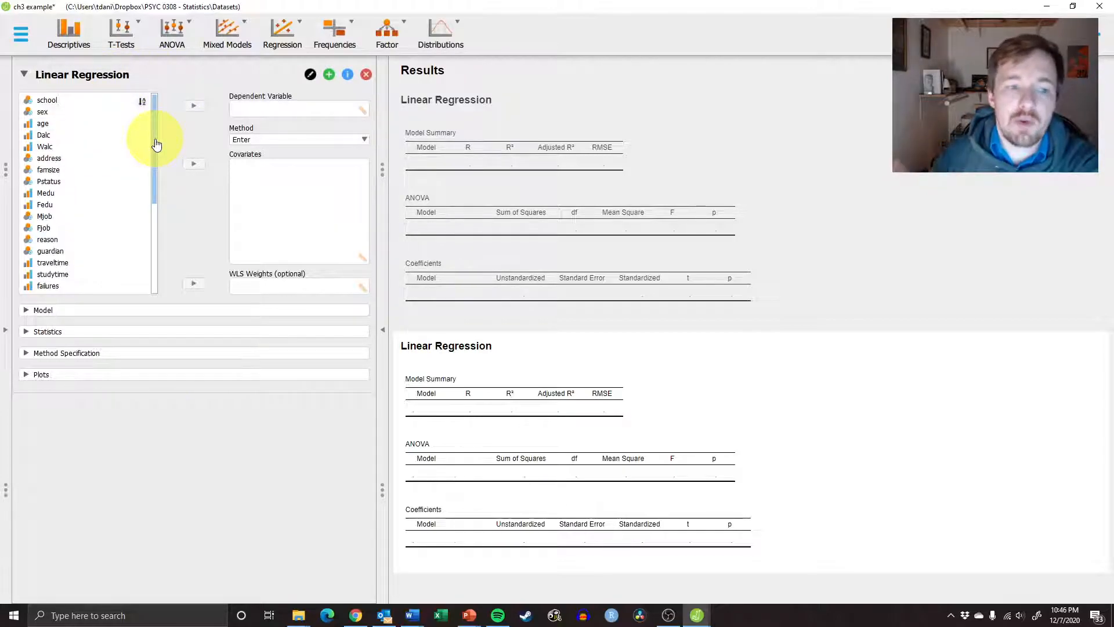
Set GPA as the dependent variable of the new regression and remove the empty first regression analysis
left_click_drag(155, 144, 159, 316)
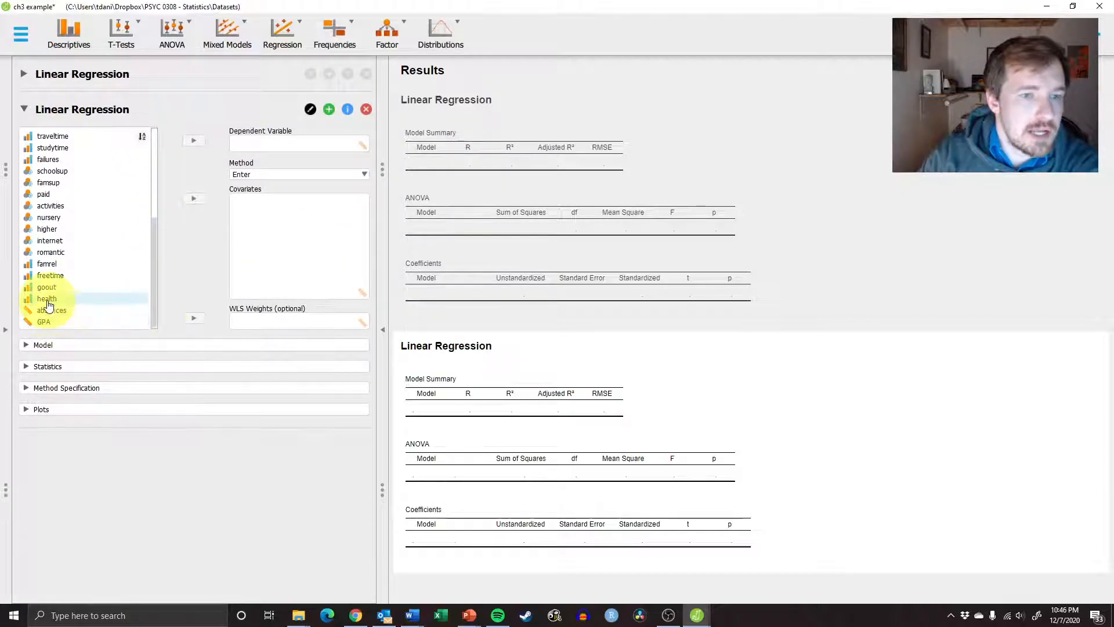
left_click(63, 321)
left_click(194, 145)
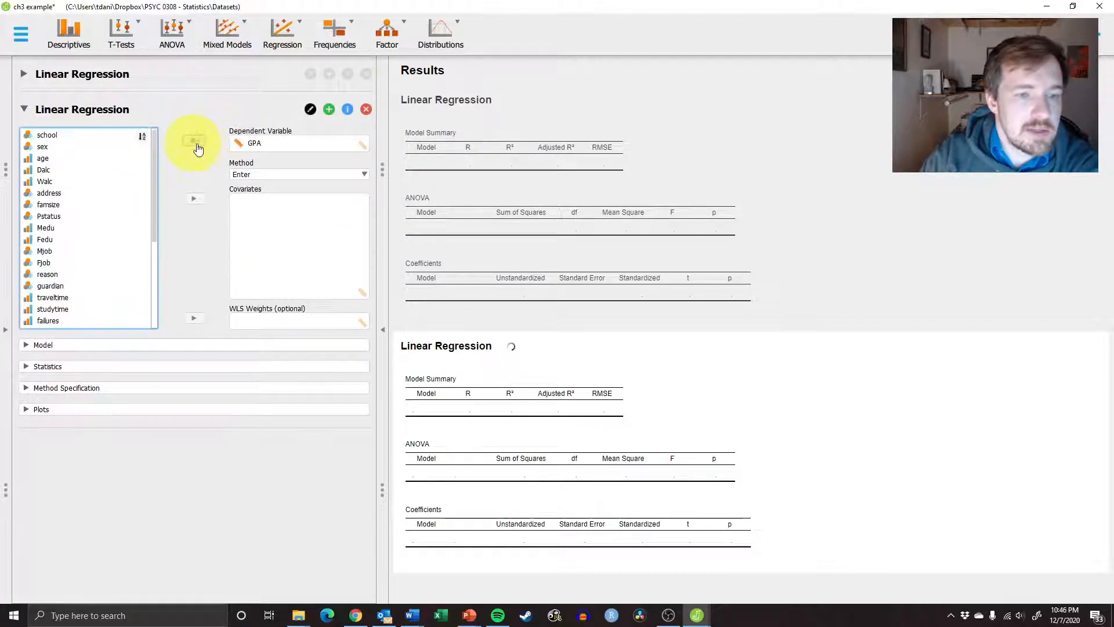
left_click(365, 75)
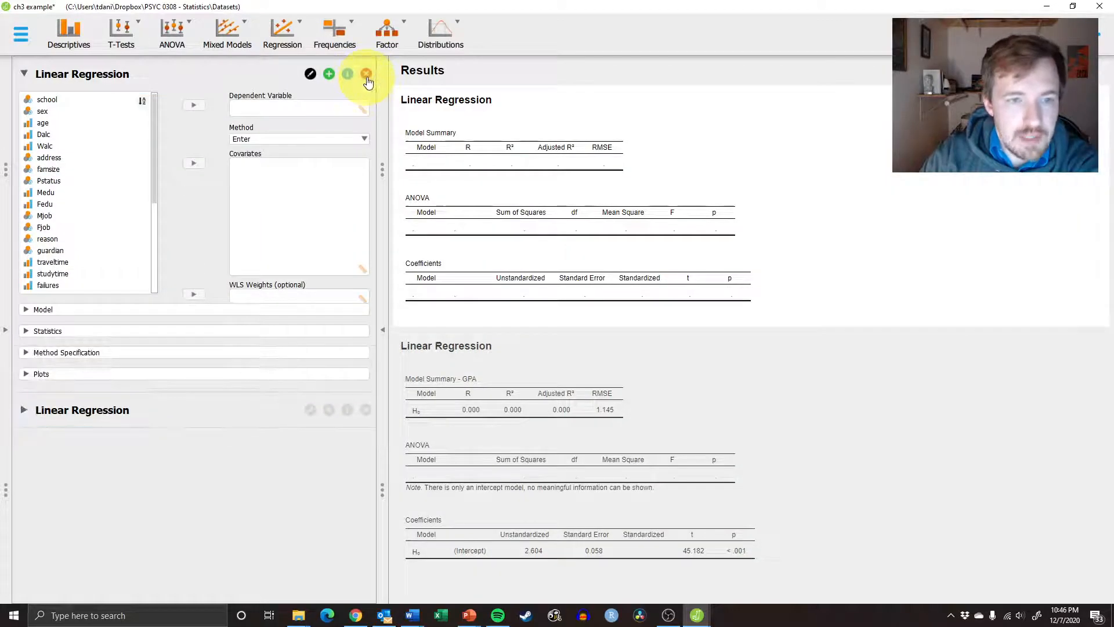
left_click(366, 74)
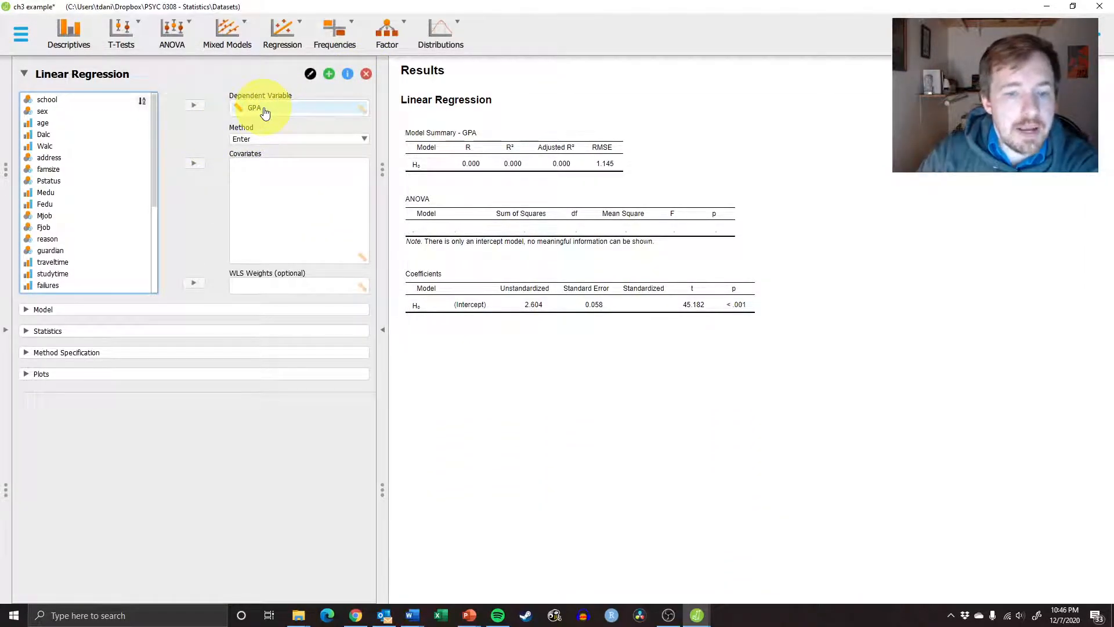
Add absences as a covariate in the GPA regression
left_click_drag(155, 137, 170, 281)
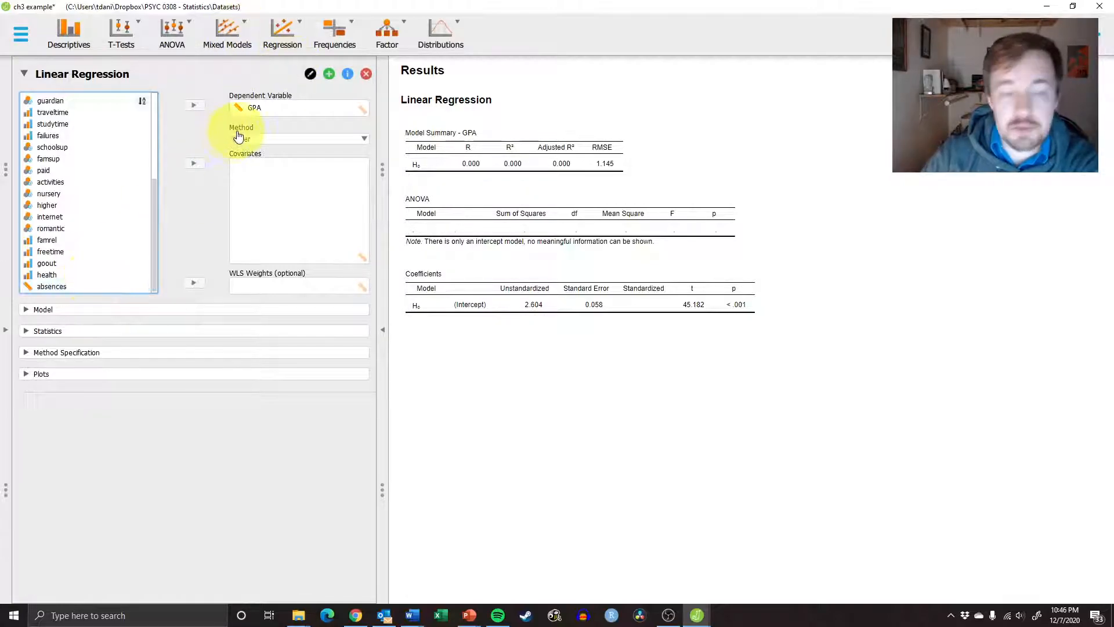
left_click(72, 287)
left_click(201, 166)
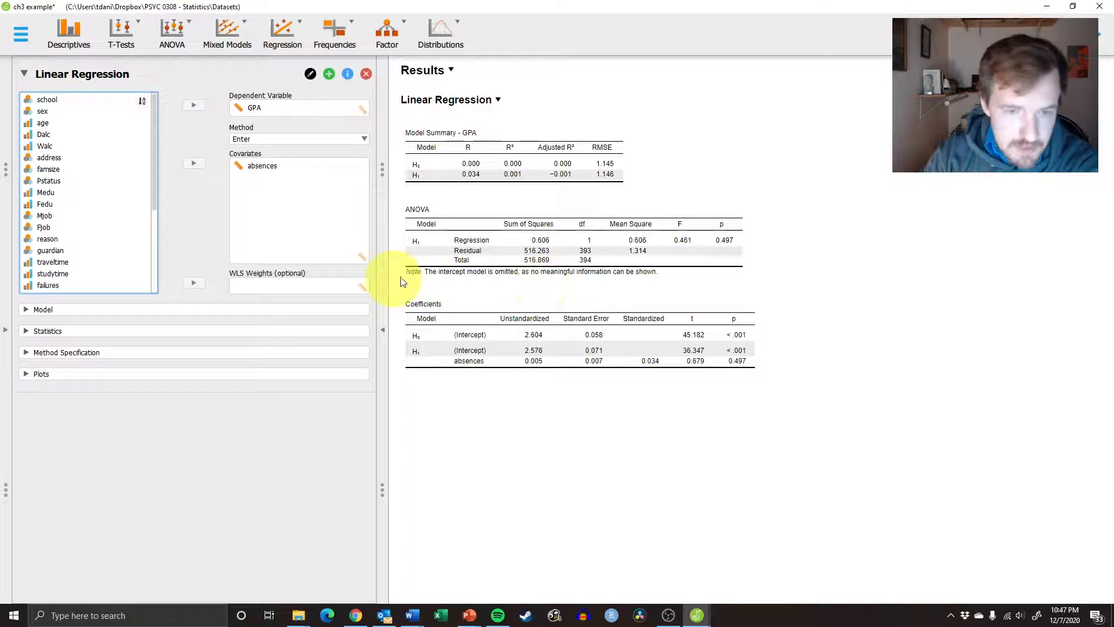
Replace absences with failures as the only covariate of the regression
left_click(263, 168)
left_click(194, 163)
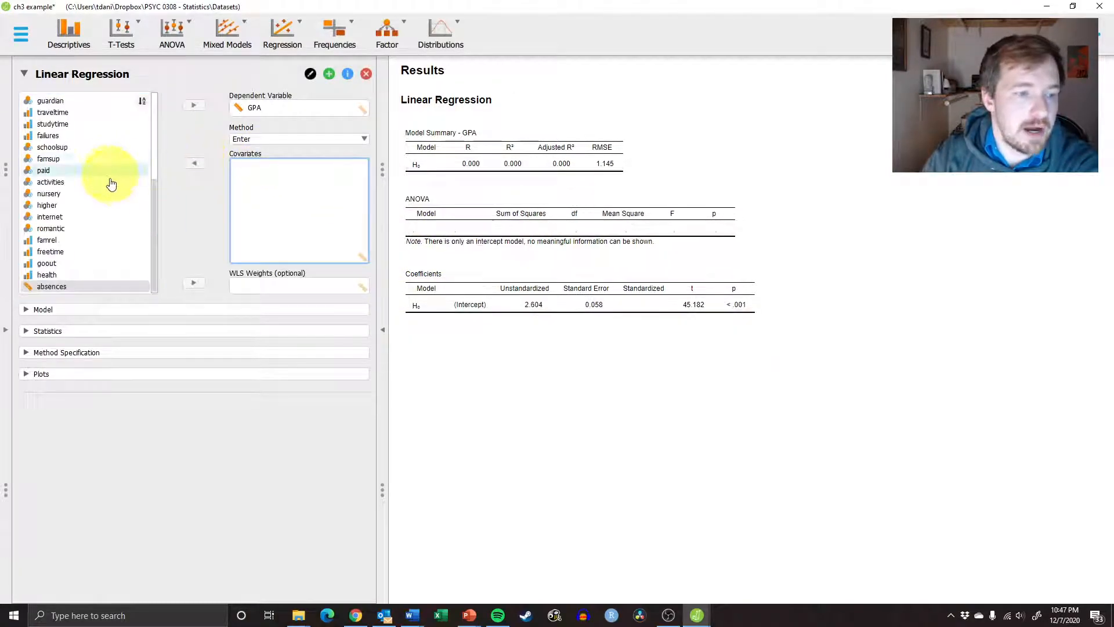
left_click_drag(154, 267, 154, 219)
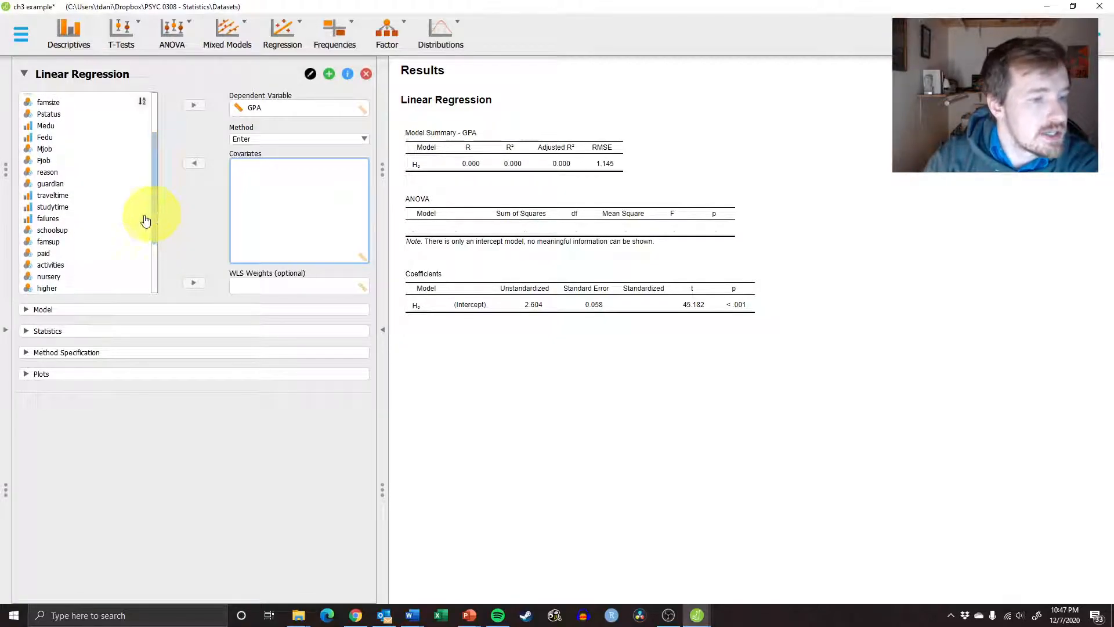
left_click(110, 219)
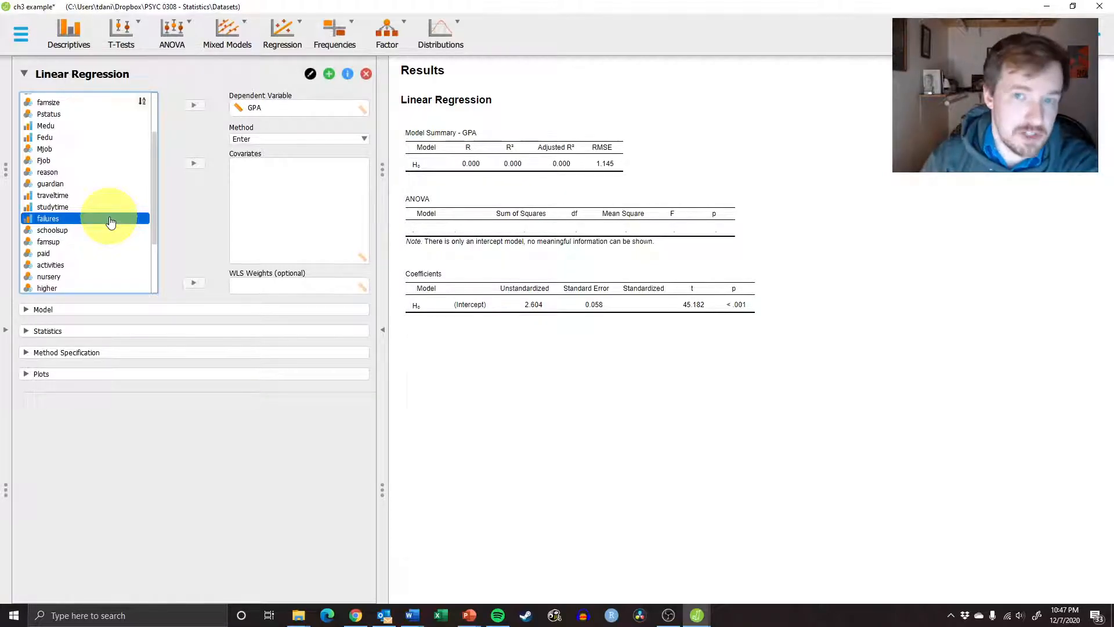
left_click(194, 162)
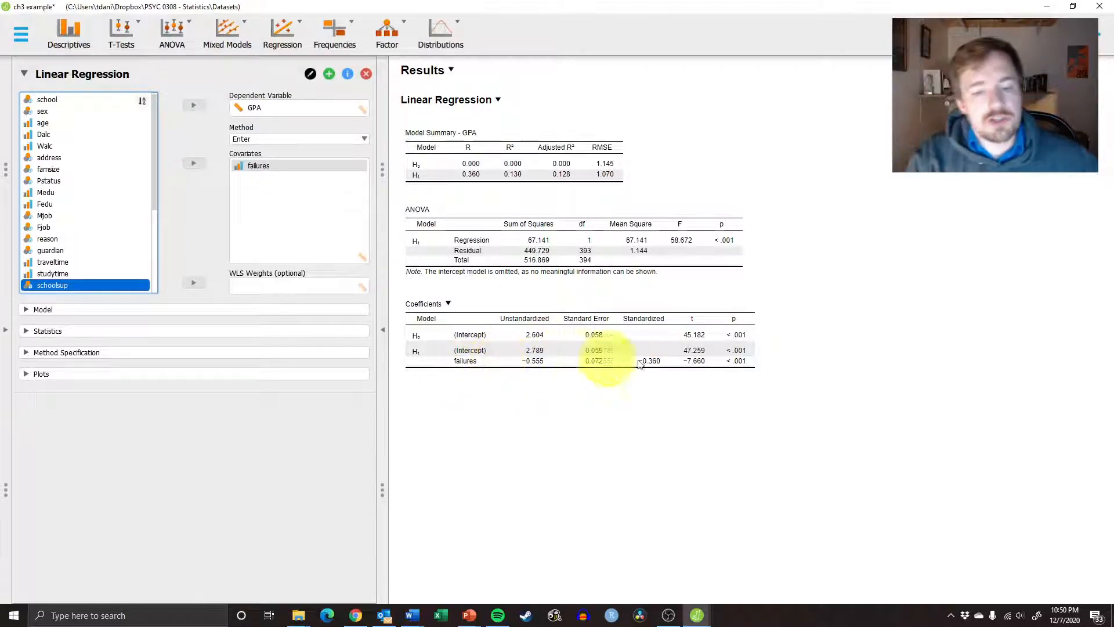
Add absences as a second covariate alongside failures
left_click_drag(155, 156, 157, 273)
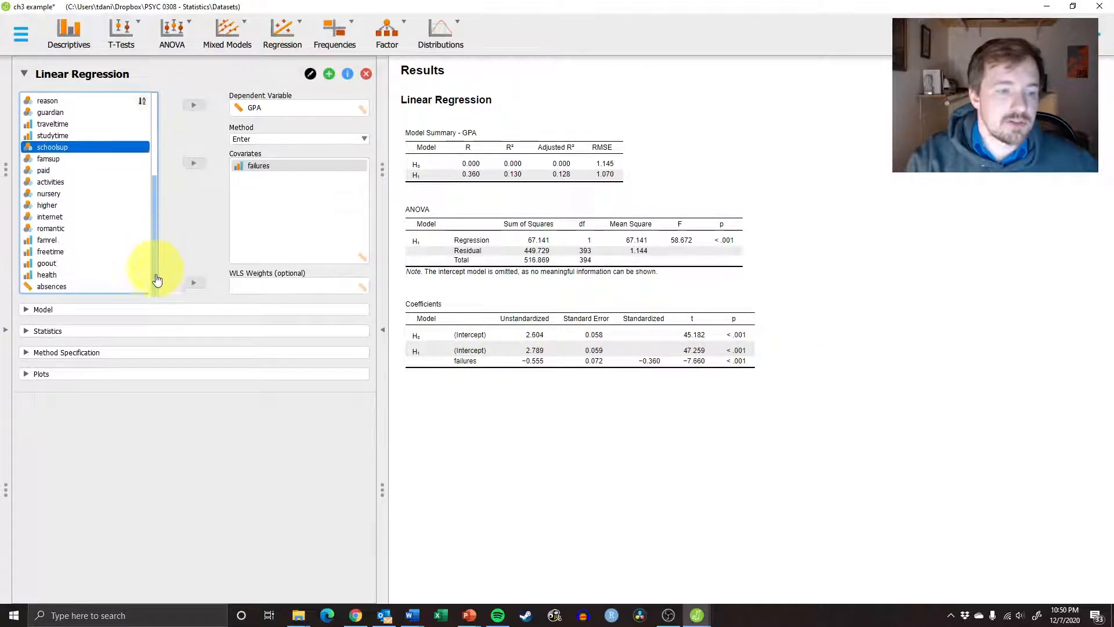
left_click(113, 286)
left_click(192, 166)
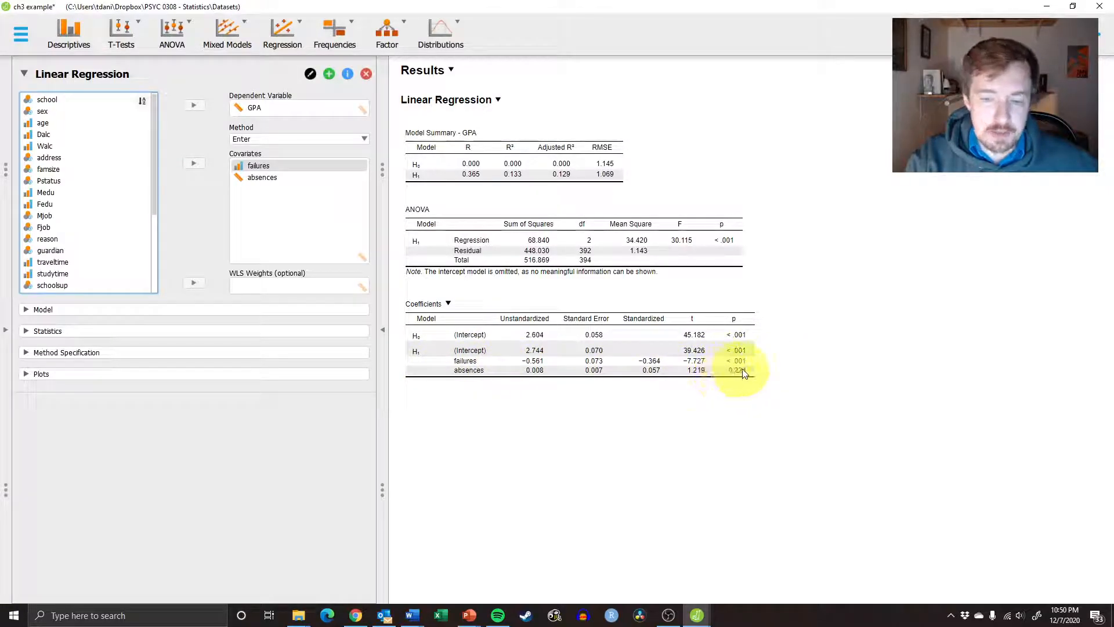
Remove absences from the covariates, keeping failures as the only predictor
left_click(260, 177)
left_click(194, 163)
left_click(247, 168)
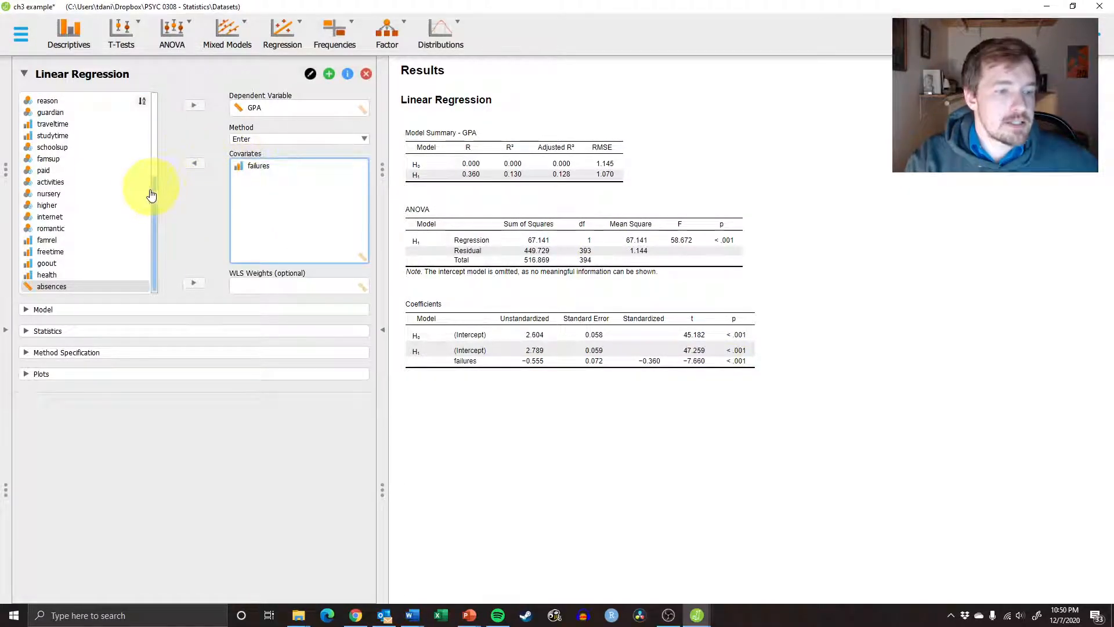
Replace failures with age as the only covariate predicting GPA
left_click_drag(154, 186, 153, 100)
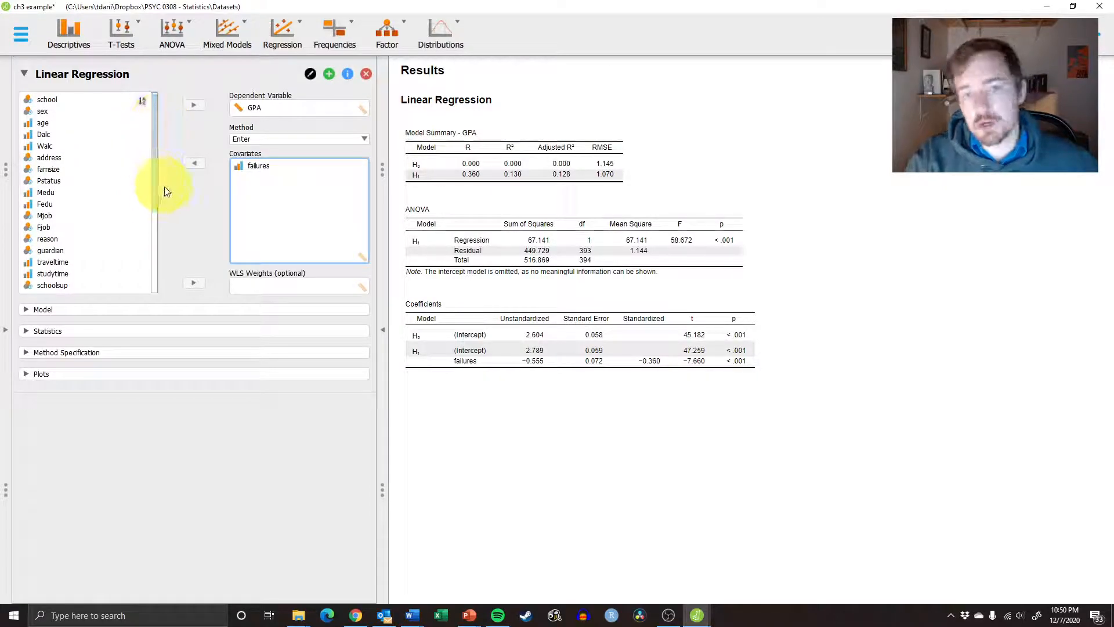
mouse_move(154, 128)
left_mouse_down()
mouse_move(155, 229)
mouse_move(155, 124)
left_mouse_up()
left_click(258, 166)
left_click(193, 163)
scroll(122, 168, "up", 4)
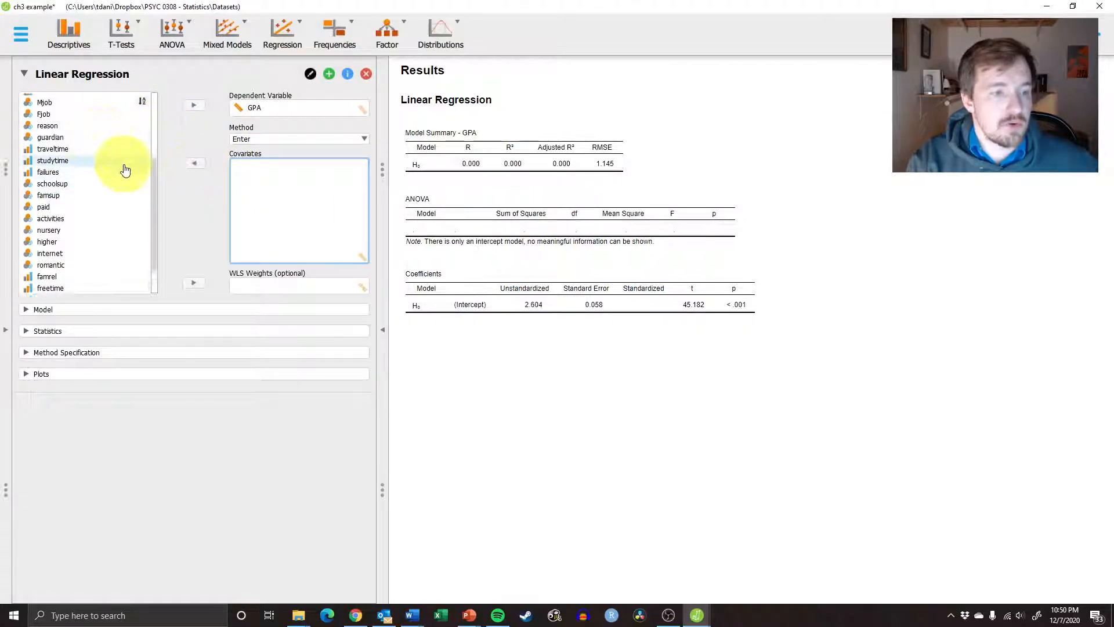
left_click(80, 122)
left_click(194, 163)
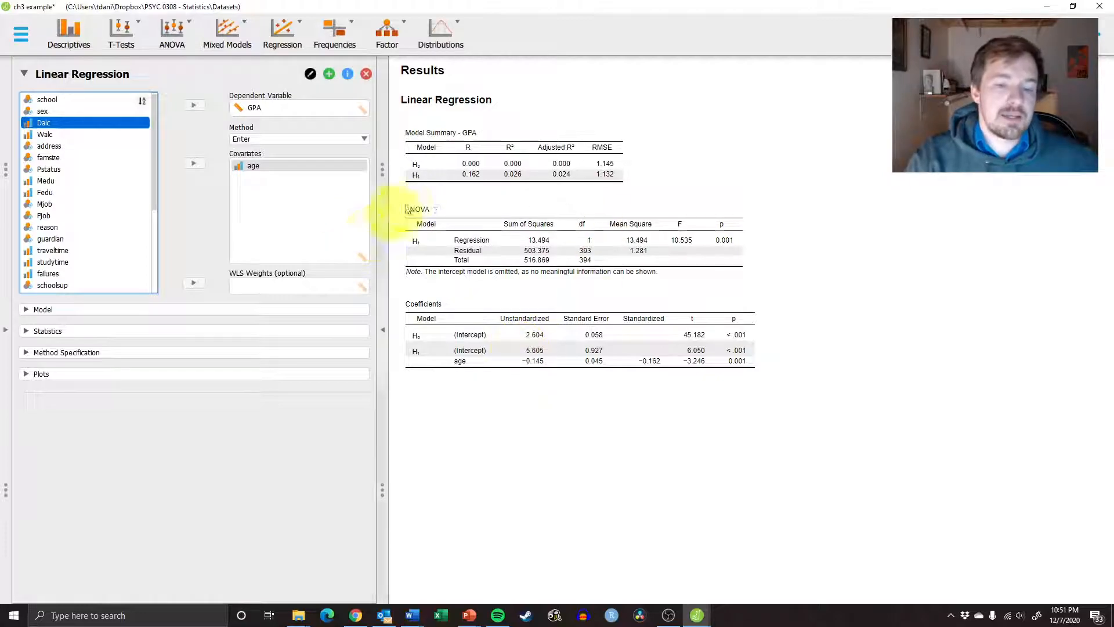
Review the model terms and add descriptives for GPA and age to the regression output
left_click(51, 312)
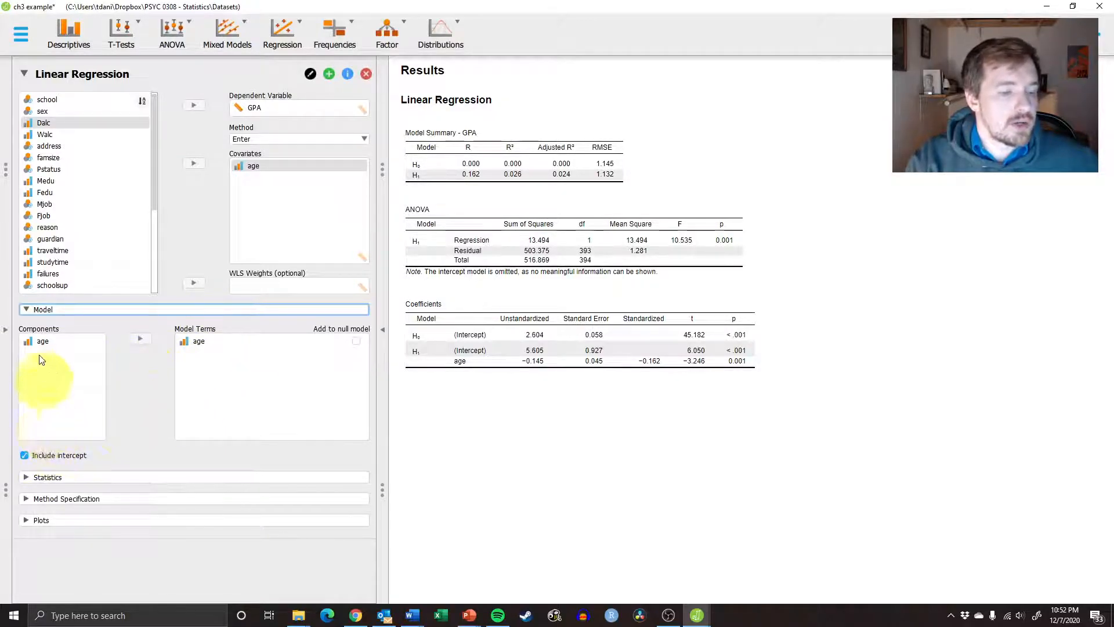
left_click(48, 309)
left_click(62, 332)
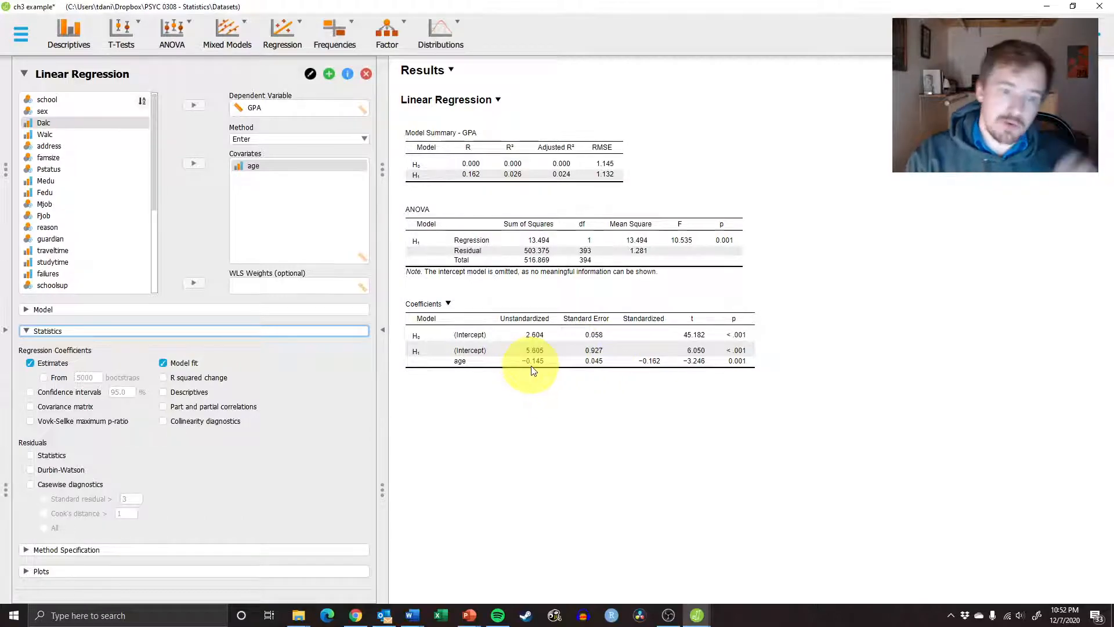
left_click(163, 392)
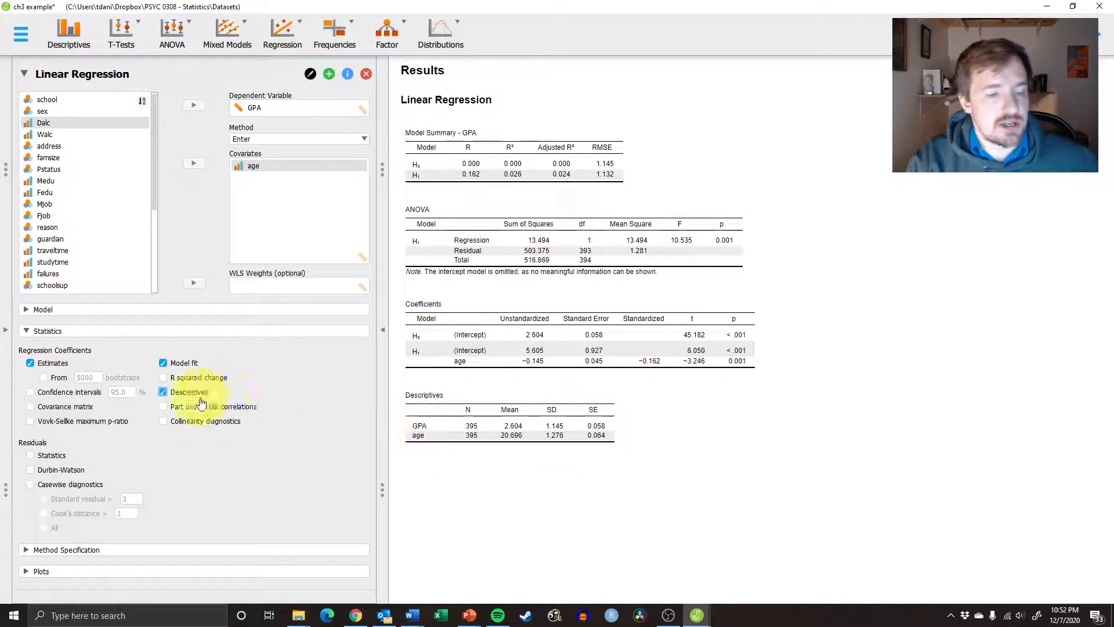
Try out the 95% confidence intervals without descriptives, and toggle the coefficient estimates off and back on
left_click(64, 396)
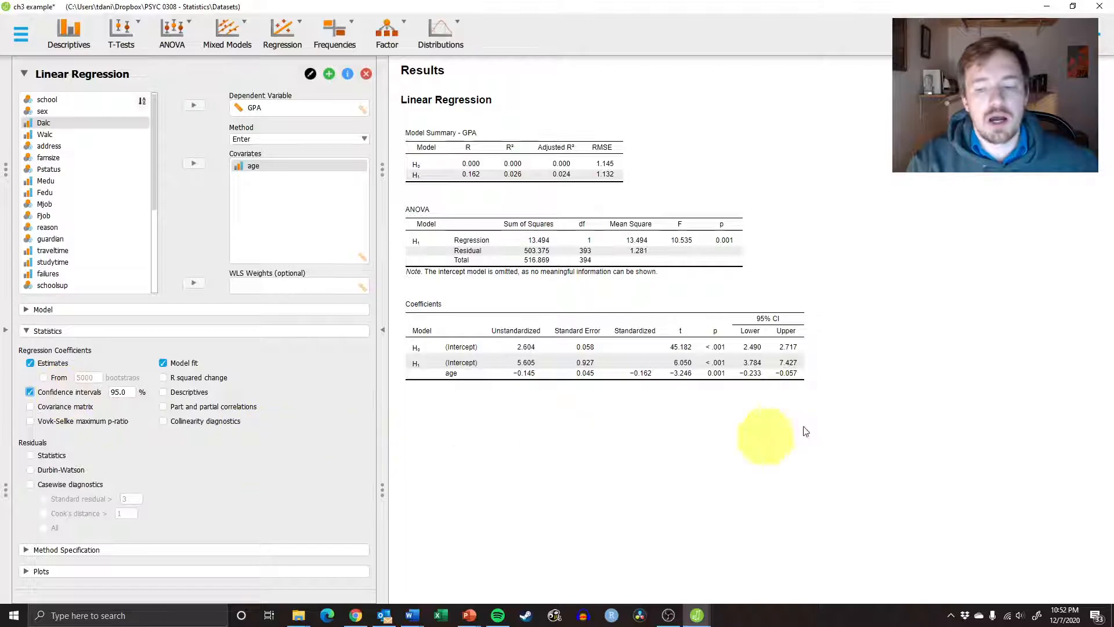
left_click(88, 392)
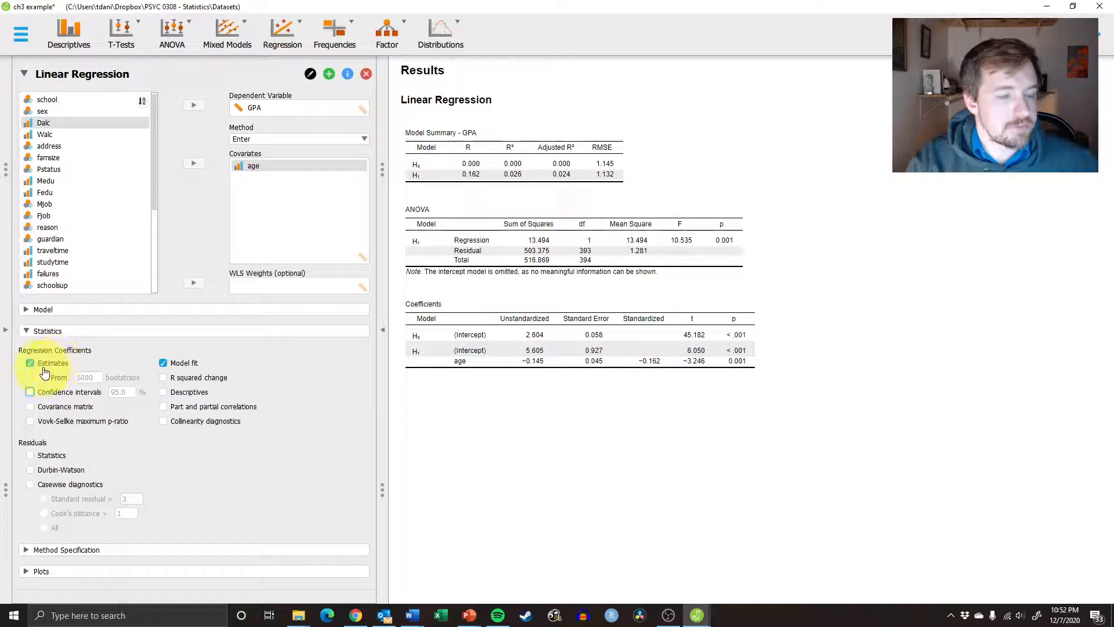
left_click(51, 363)
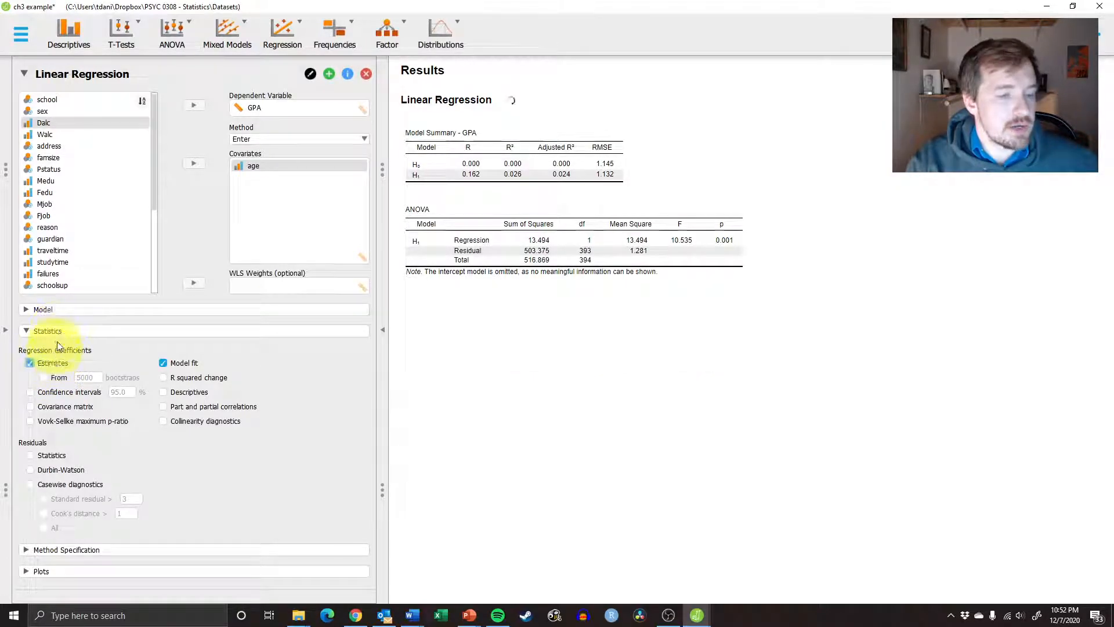
left_click(58, 331)
Add a residuals vs. dependent plot to the regression output and examine it
left_click(55, 374)
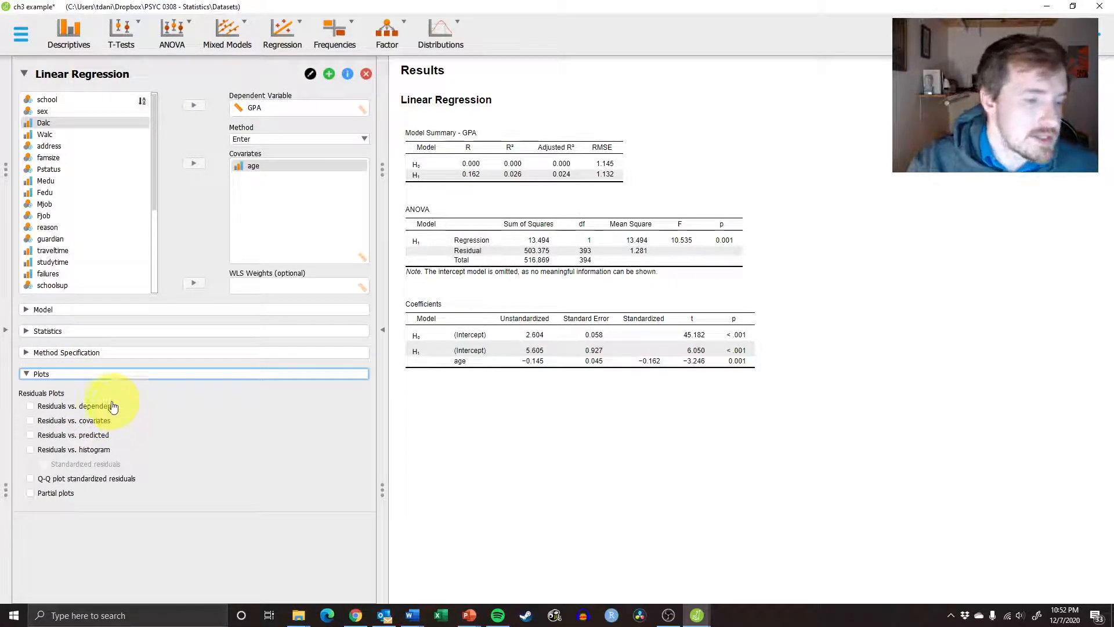
left_click(91, 408)
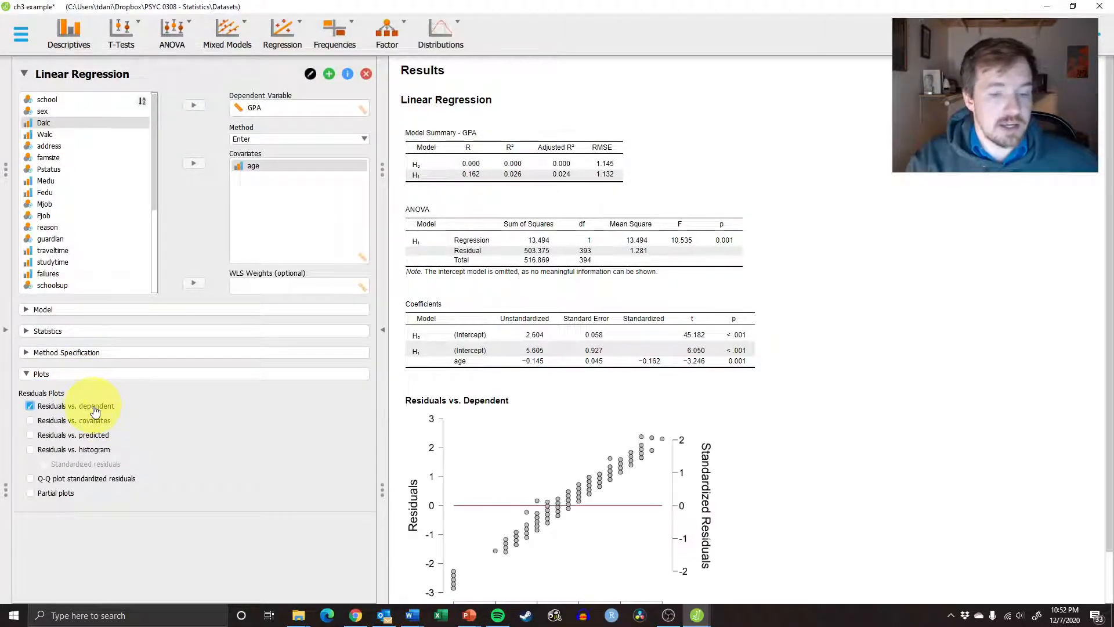
scroll(698, 419, "down", 1)
scroll(698, 419, "up", 1)
scroll(801, 456, "down", 1)
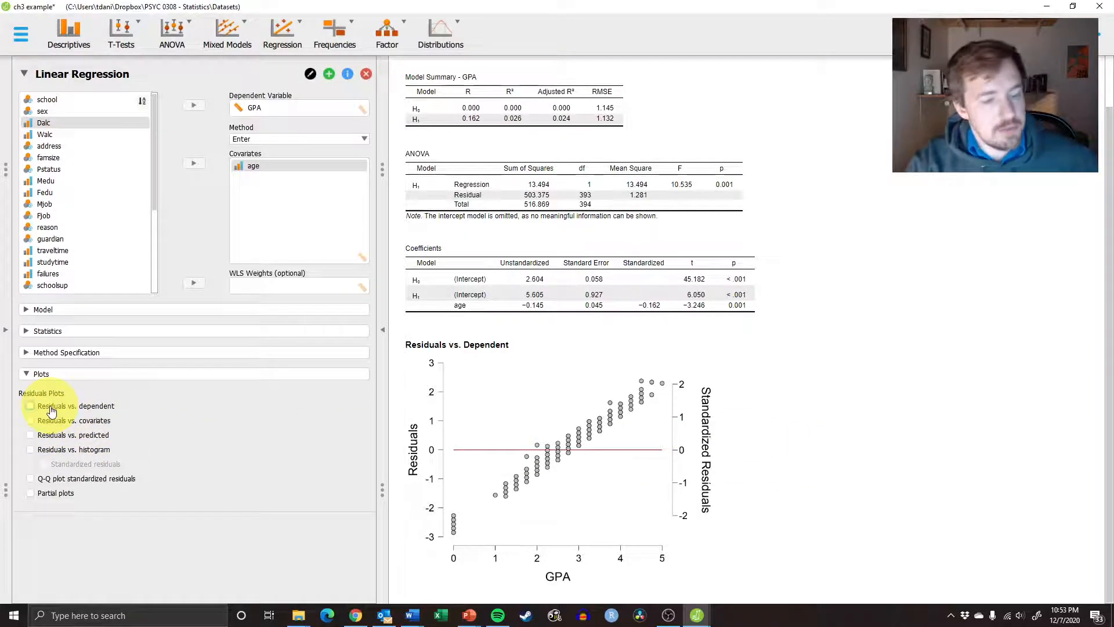
Replace the residuals vs. dependent plot with a residuals vs. predicted plot and examine it
left_click(51, 411)
left_click(51, 435)
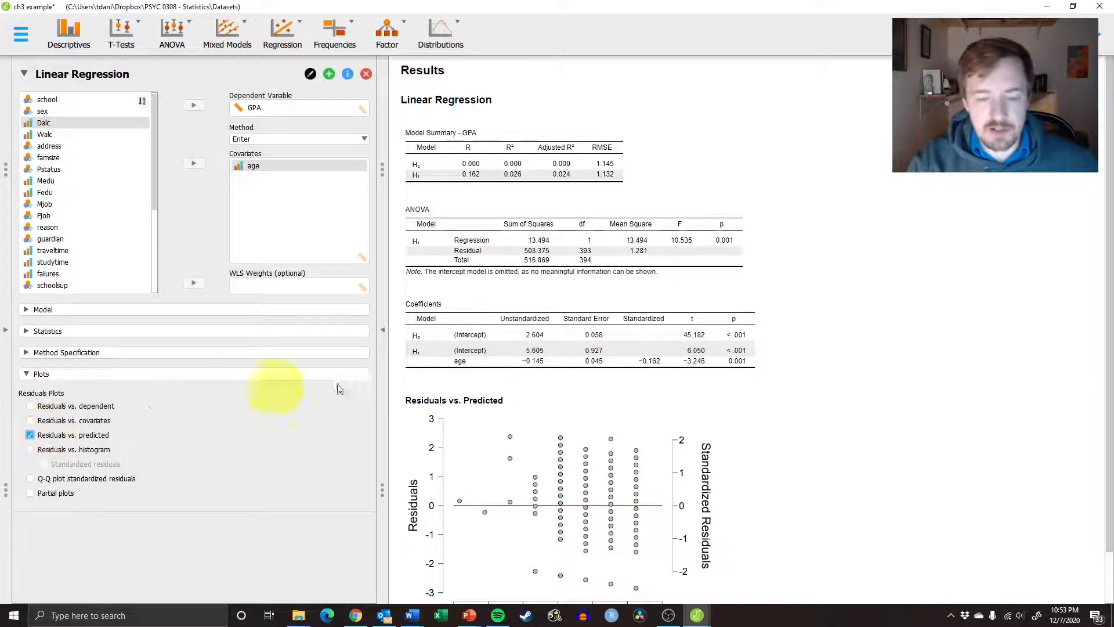
scroll(737, 395, "down", 1)
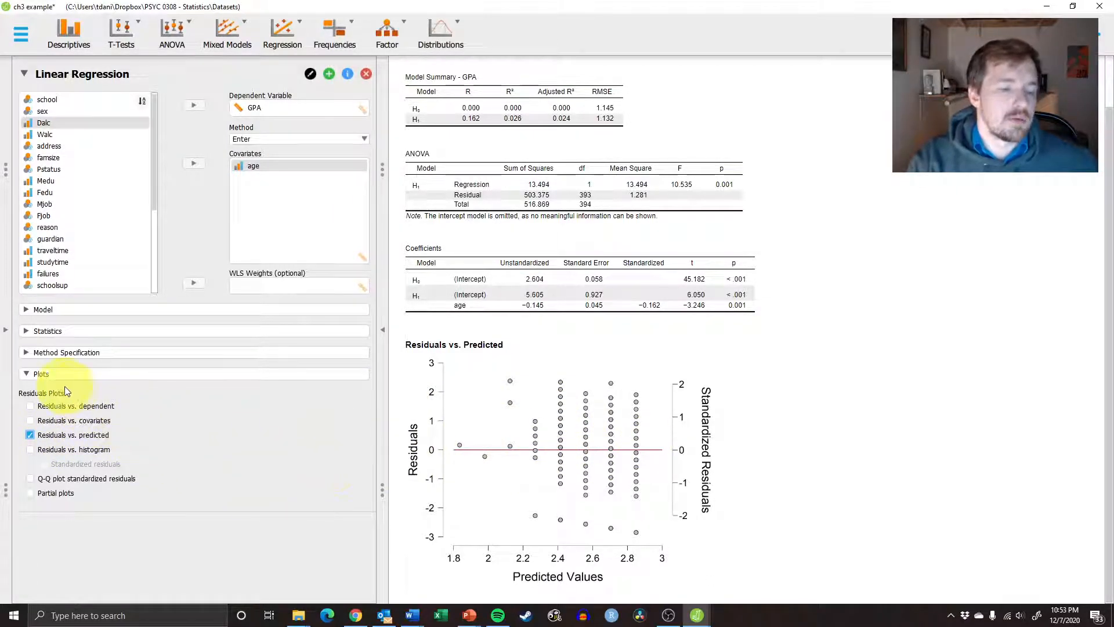
Switch the residuals vs. predicted plot back to residuals vs. dependent
left_click(65, 408)
left_click(73, 435)
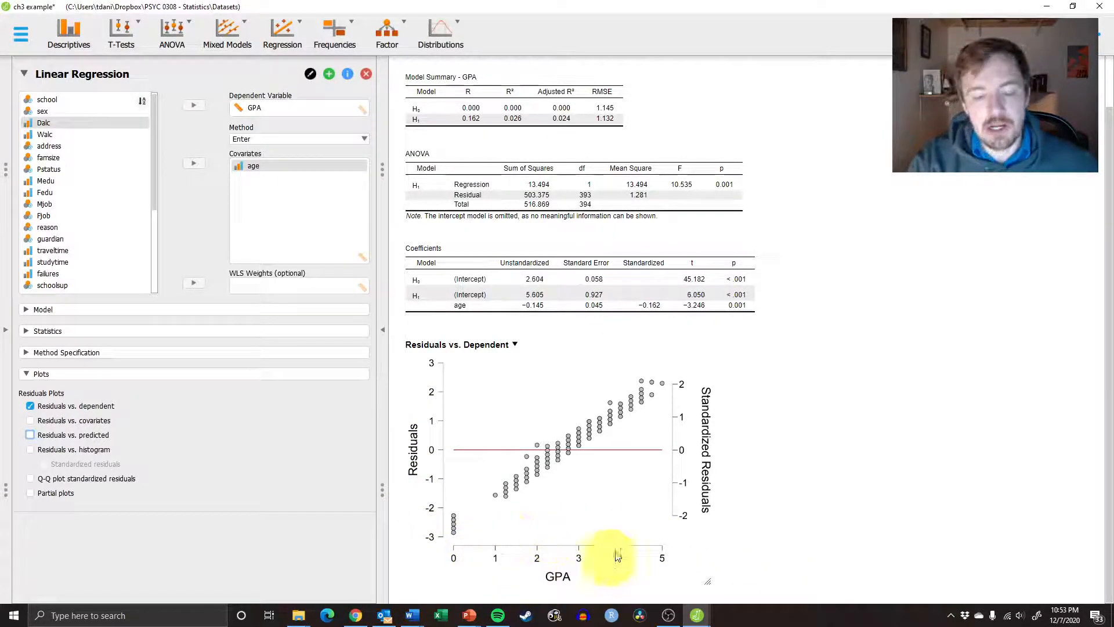
Replace the residuals vs. dependent plot with a Q-Q plot of standardized residuals and review the regression tables
left_click(67, 479)
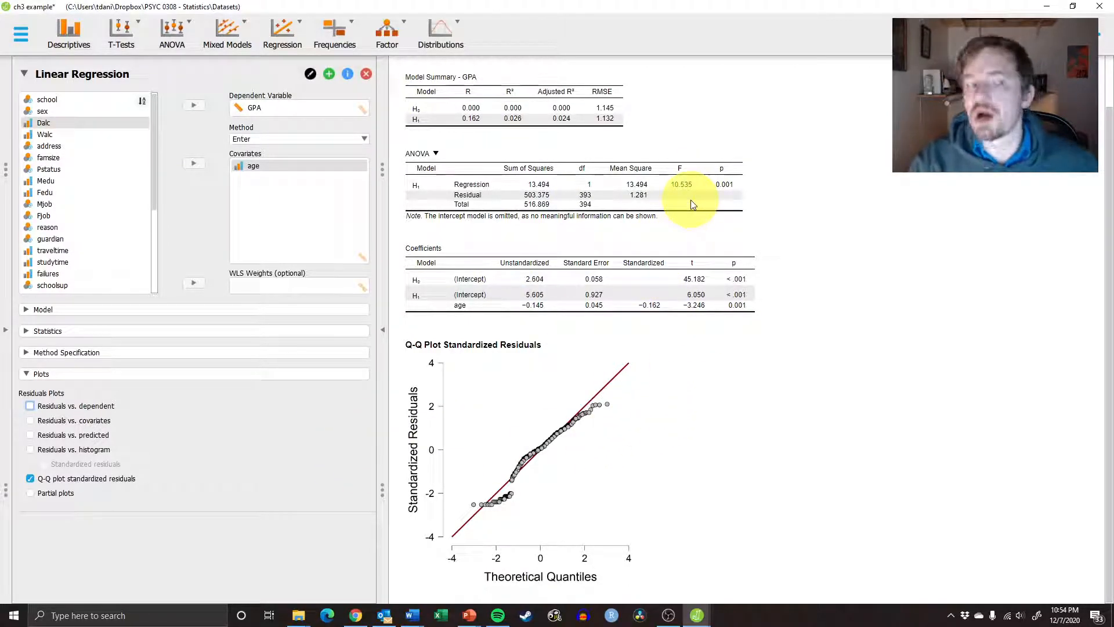
scroll(843, 319, "up", 1)
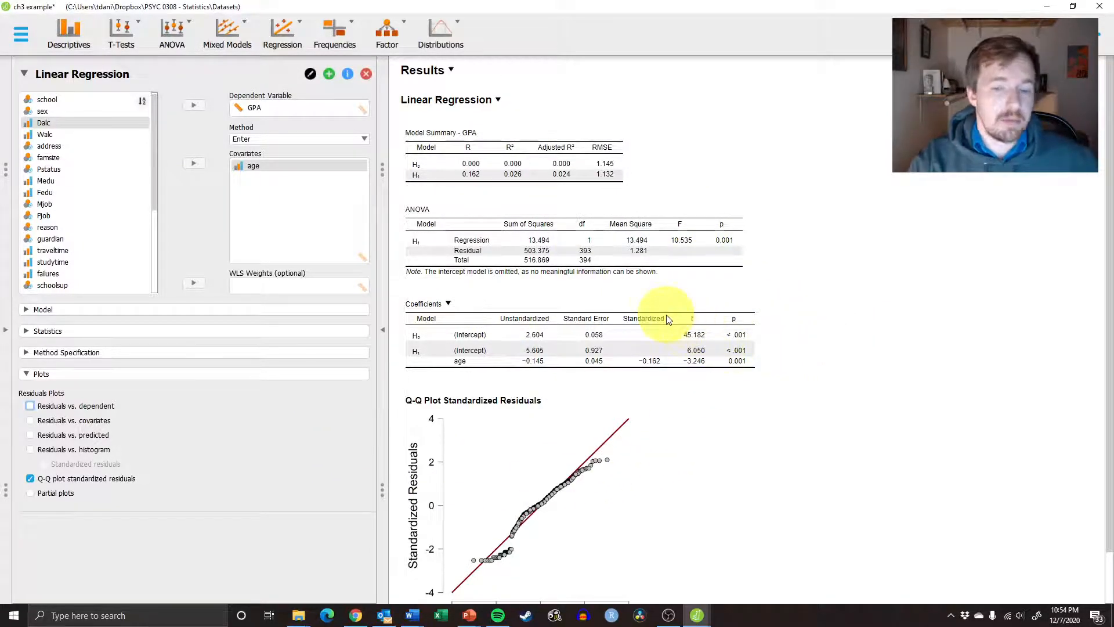